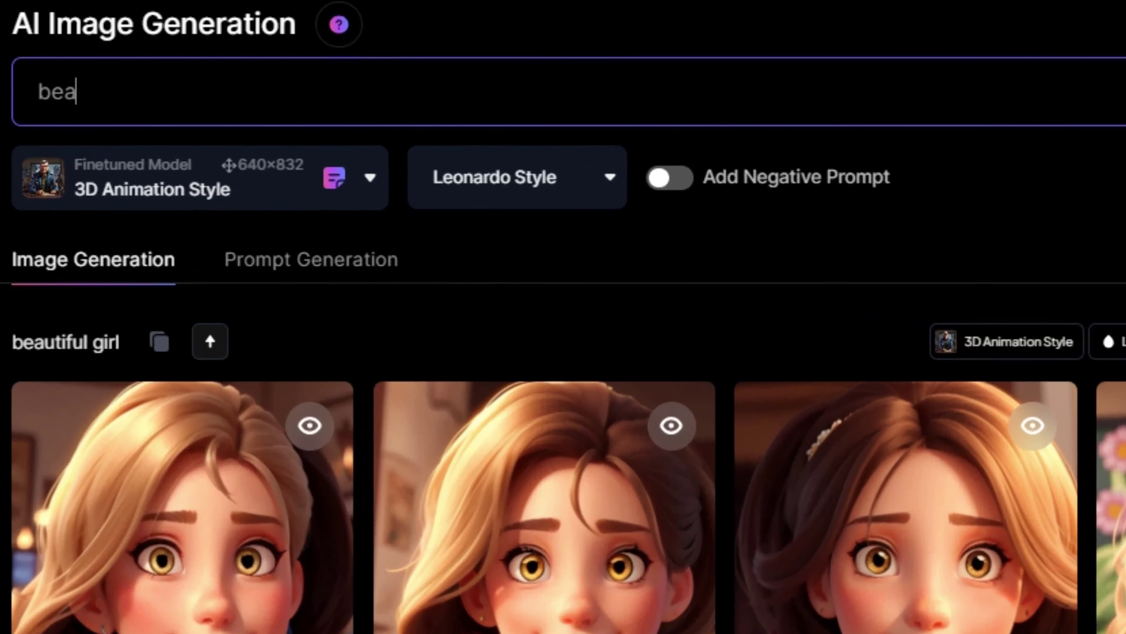
Generate images from the prompt "beautiful woman" with the 3D Animation Style model
{"action": "type", "text": "utu"}
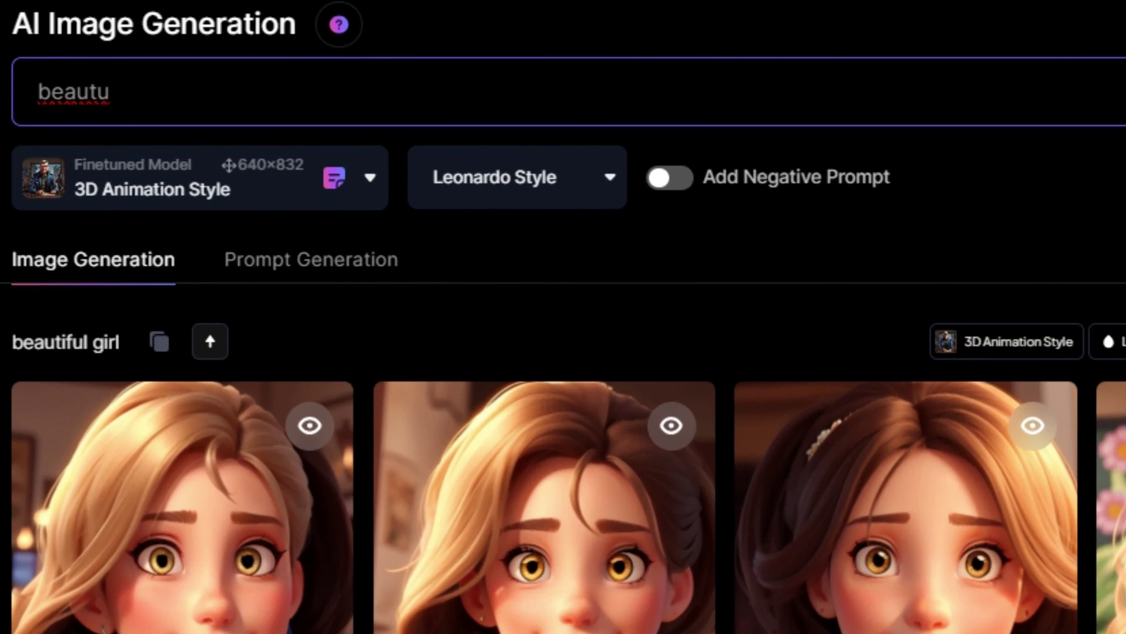
{"action": "key", "text": "BackSpace"}
{"action": "type", "text": "iful wome"}
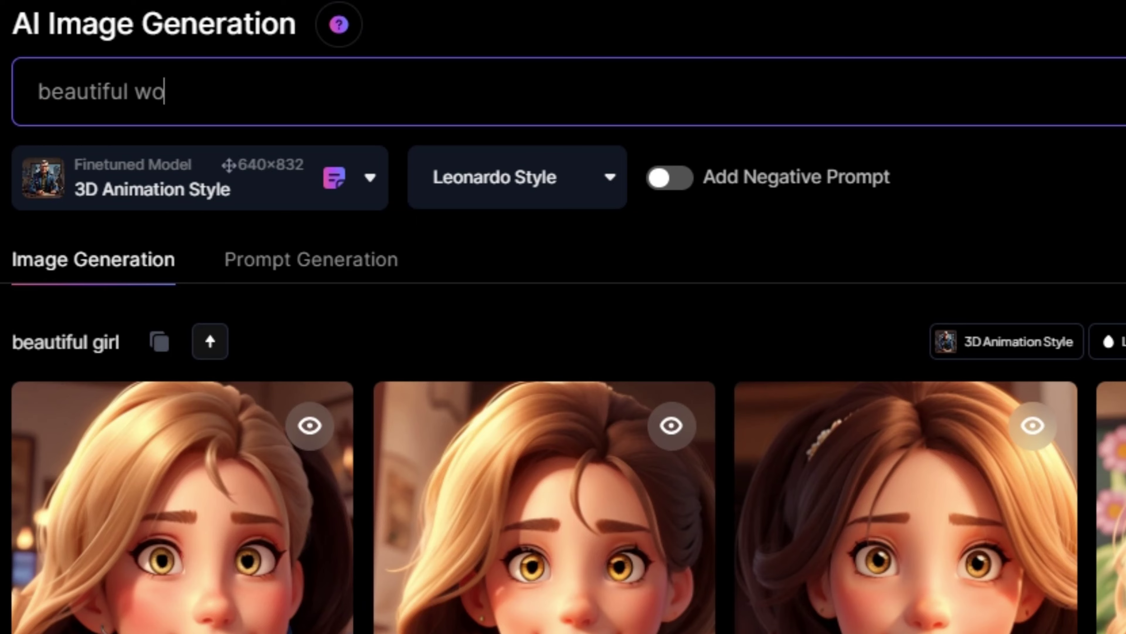
{"action": "type", "text": "n"}
{"action": "key", "text": "Return"}
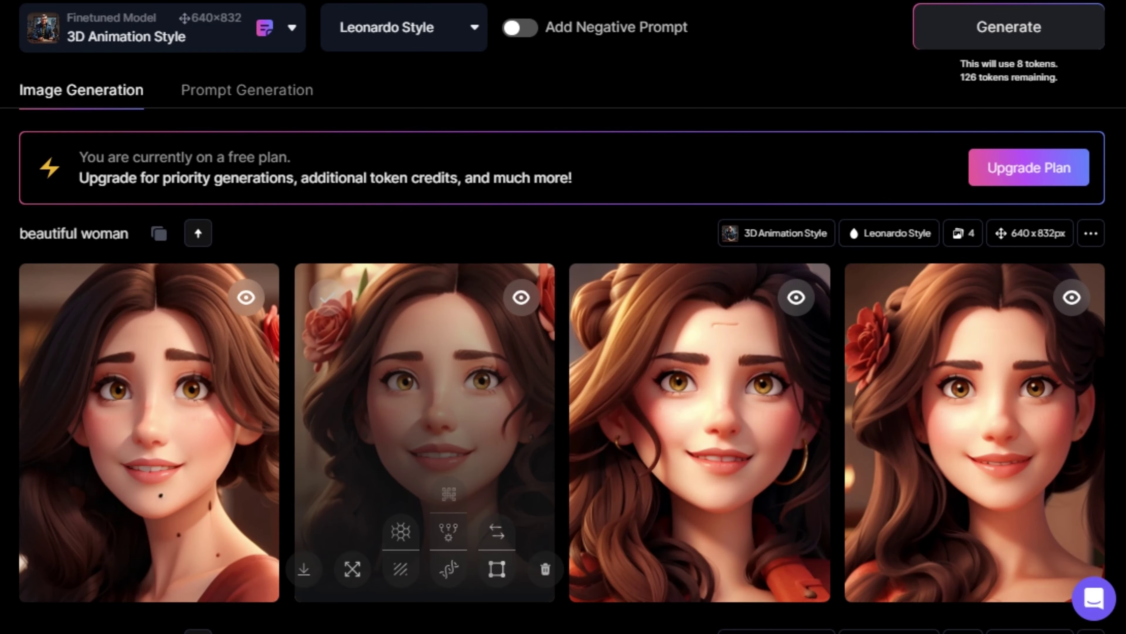
Open the second generated image, with red roses on both sides of the hair, and download it
{"action": "left_click", "coordinate": [424, 399]}
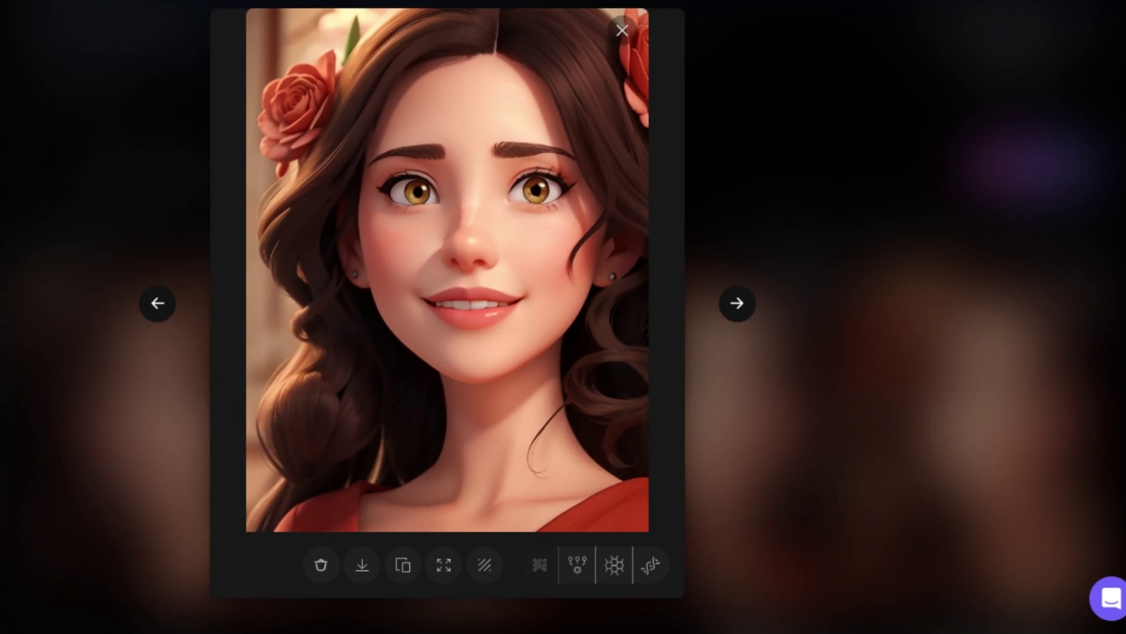
{"action": "left_click", "coordinate": [363, 565]}
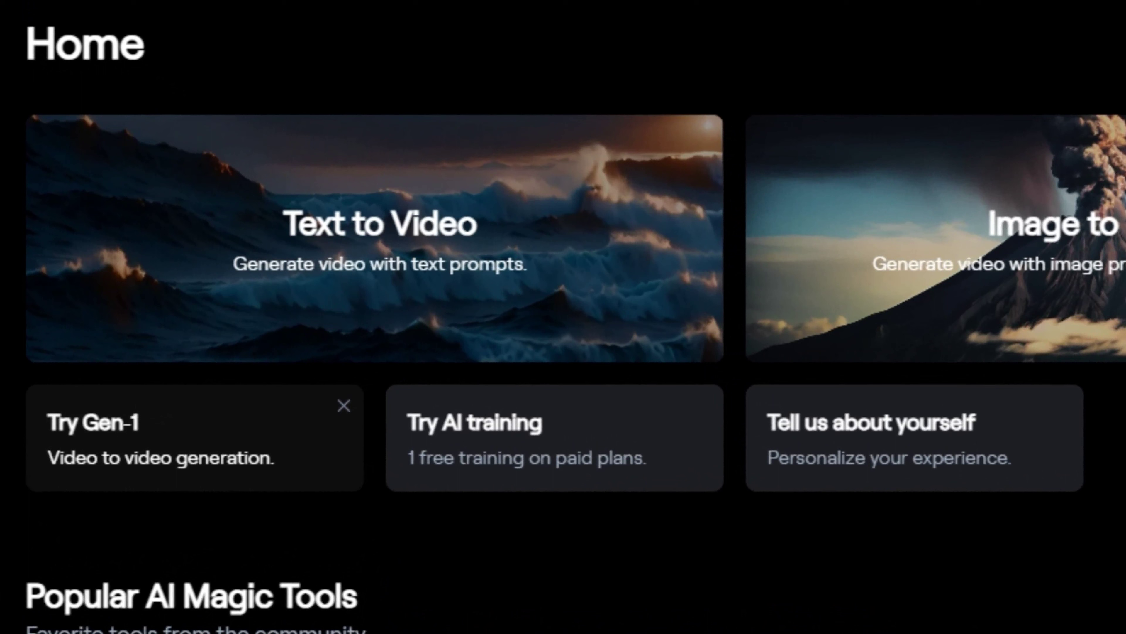
{"action": "left_click", "coordinate": [194, 438]}
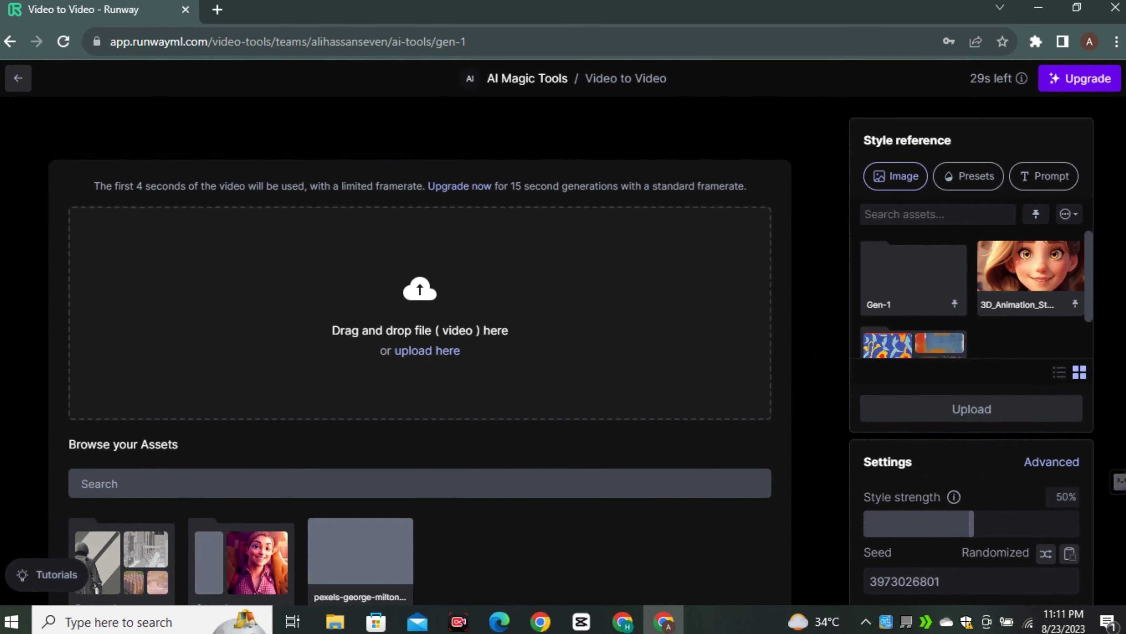
{"action": "left_click", "coordinate": [427, 350]}
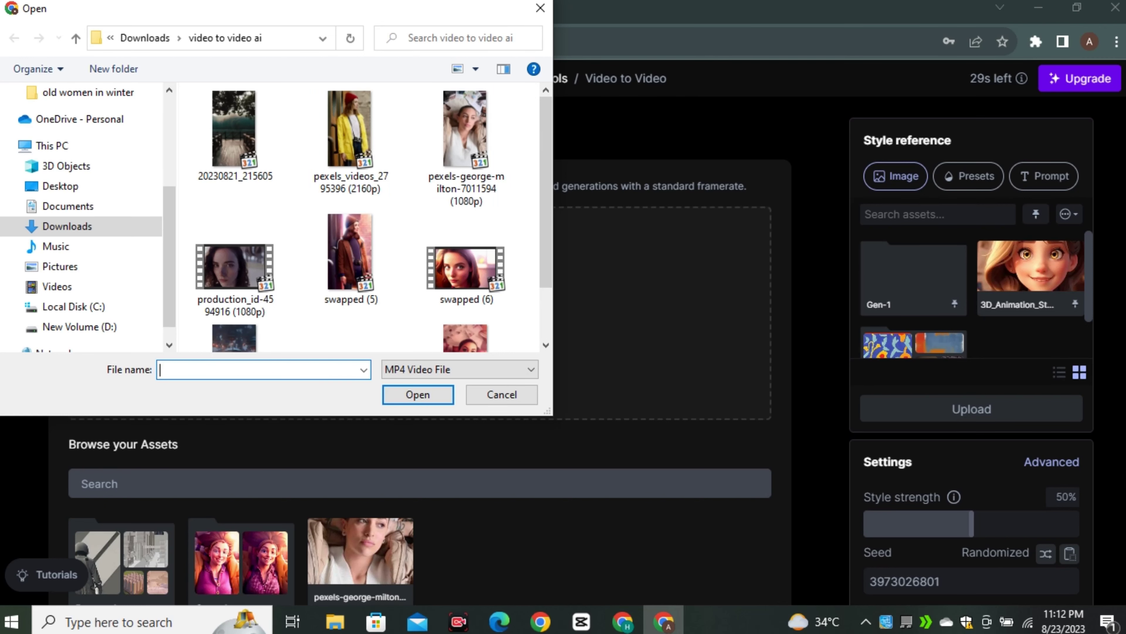
{"action": "left_click", "coordinate": [235, 270]}
{"action": "left_click", "coordinate": [417, 395]}
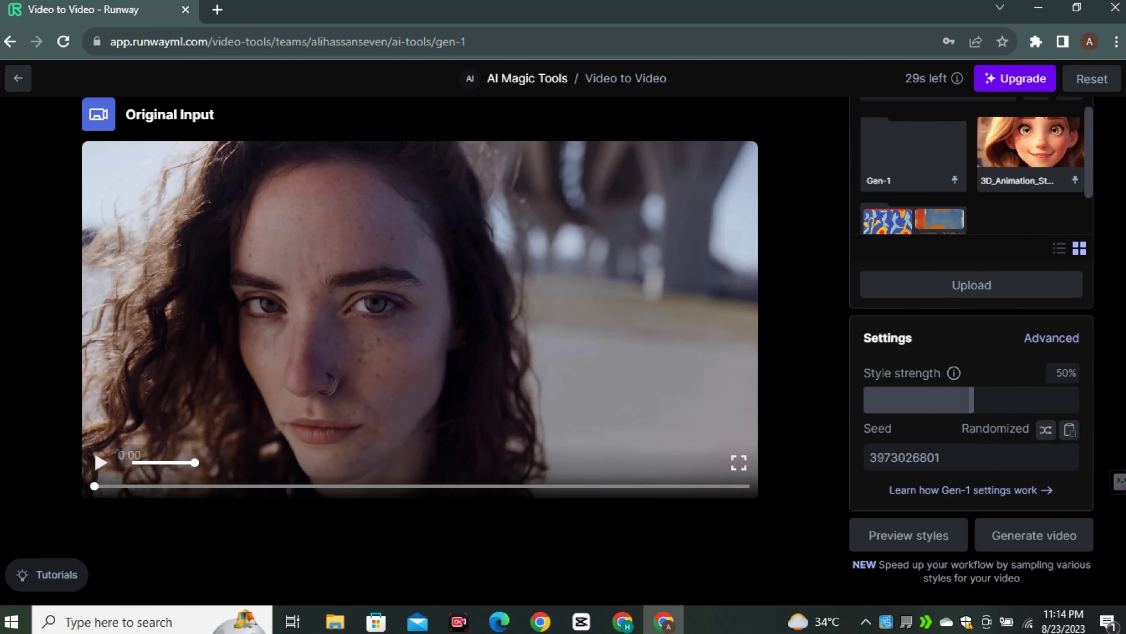
{"action": "left_click", "coordinate": [101, 463]}
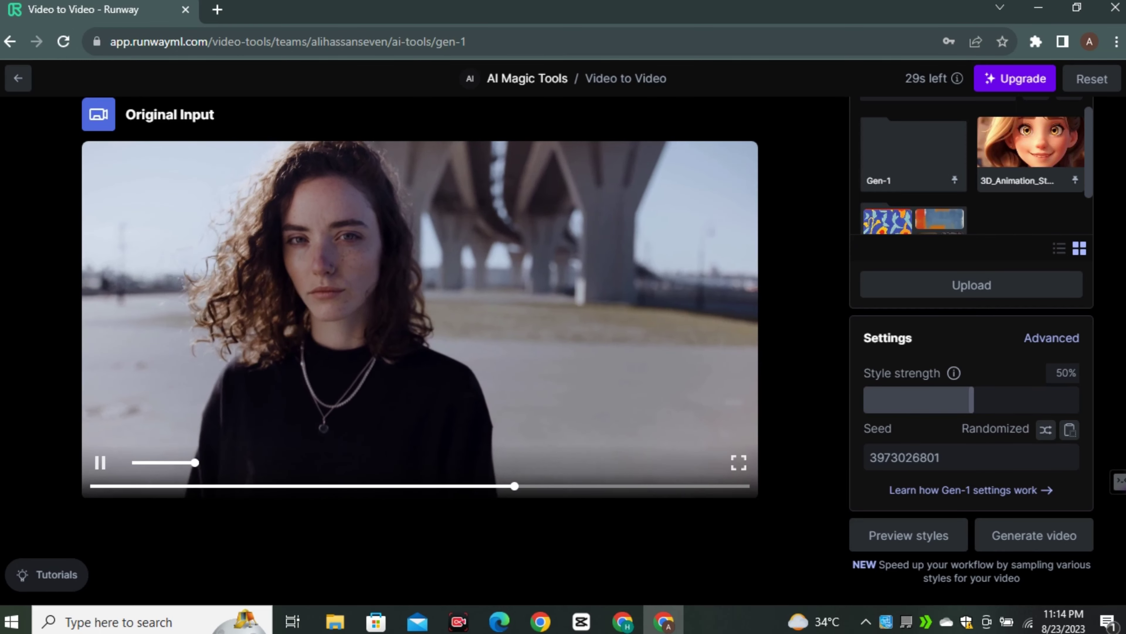
Look through the preset and prompt style options, then upload the image 3D_Animation_Style_beautiful_woman_2 as the style reference
{"action": "scroll", "coordinate": [563, 355], "scroll_direction": "up", "scroll_amount": 1}
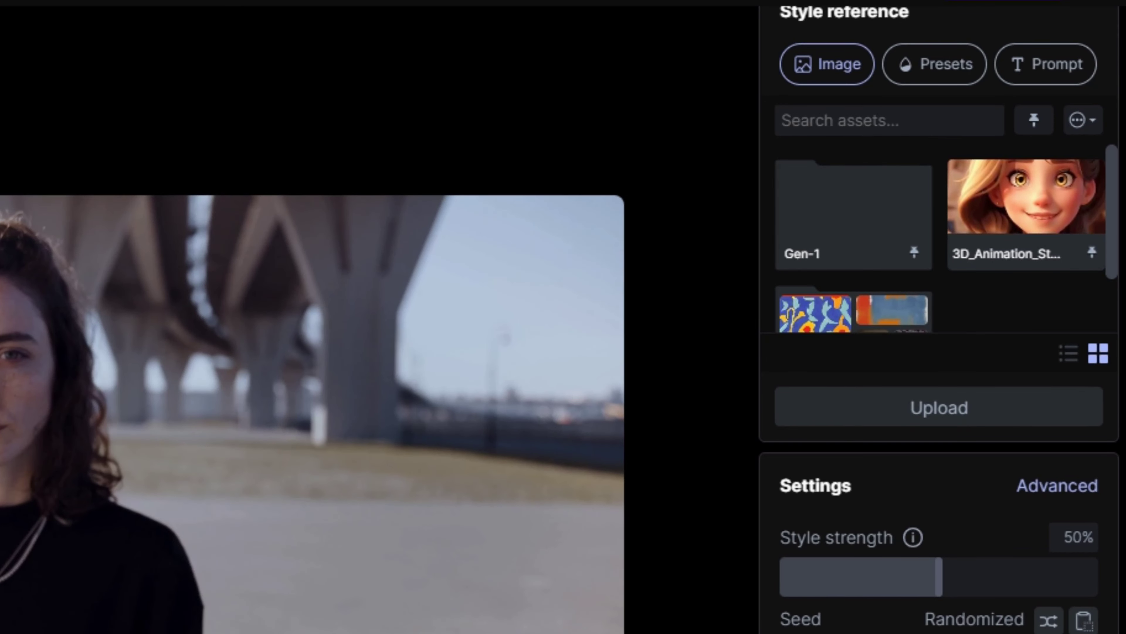
{"action": "left_click", "coordinate": [934, 64]}
{"action": "left_click", "coordinate": [1046, 64]}
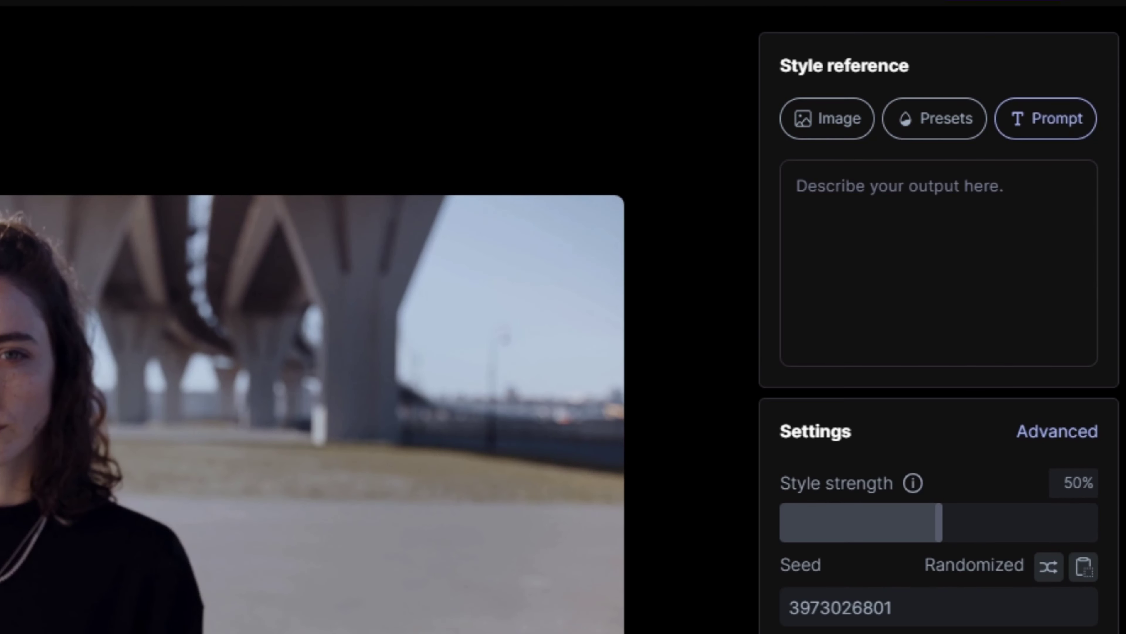
{"action": "left_click", "coordinate": [827, 118]}
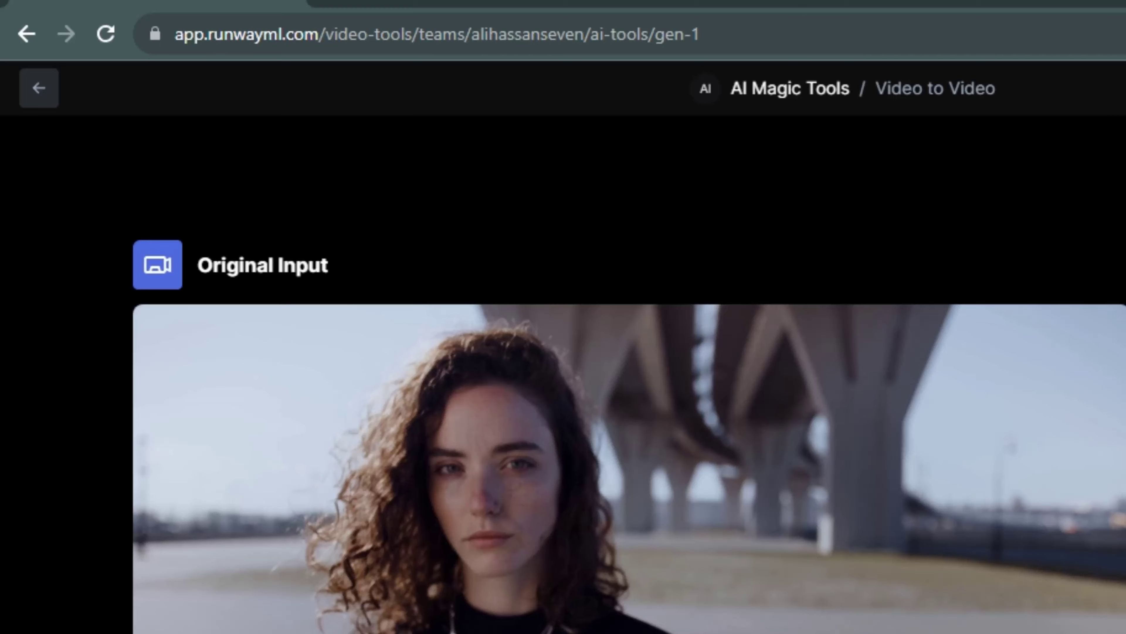
{"action": "left_click", "coordinate": [939, 407]}
{"action": "left_click", "coordinate": [390, 239]}
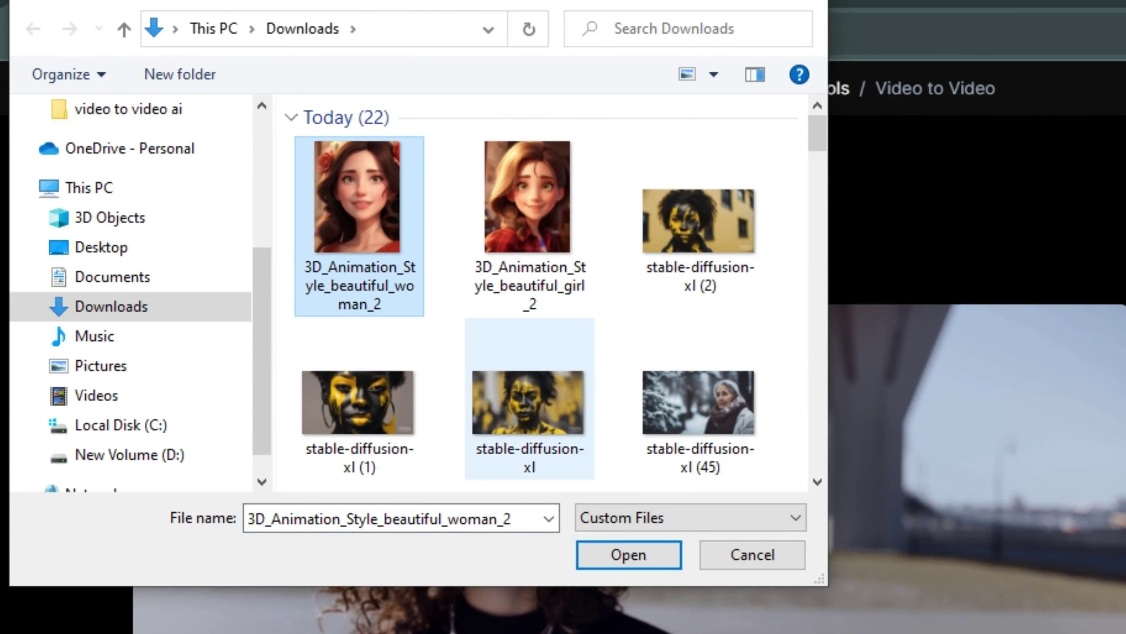
{"action": "left_click", "coordinate": [628, 555]}
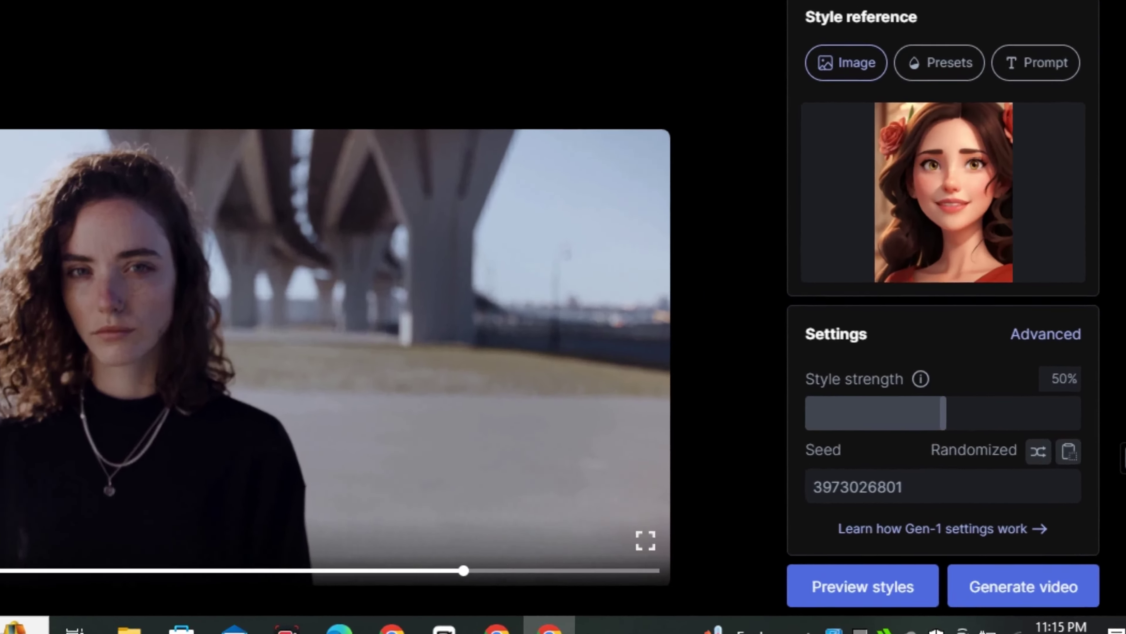
Create style previews from the reference image, compare them, and generate the video from the fourth preview
{"action": "scroll", "coordinate": [563, 351], "scroll_direction": "down", "scroll_amount": 1}
{"action": "left_click", "coordinate": [904, 532]}
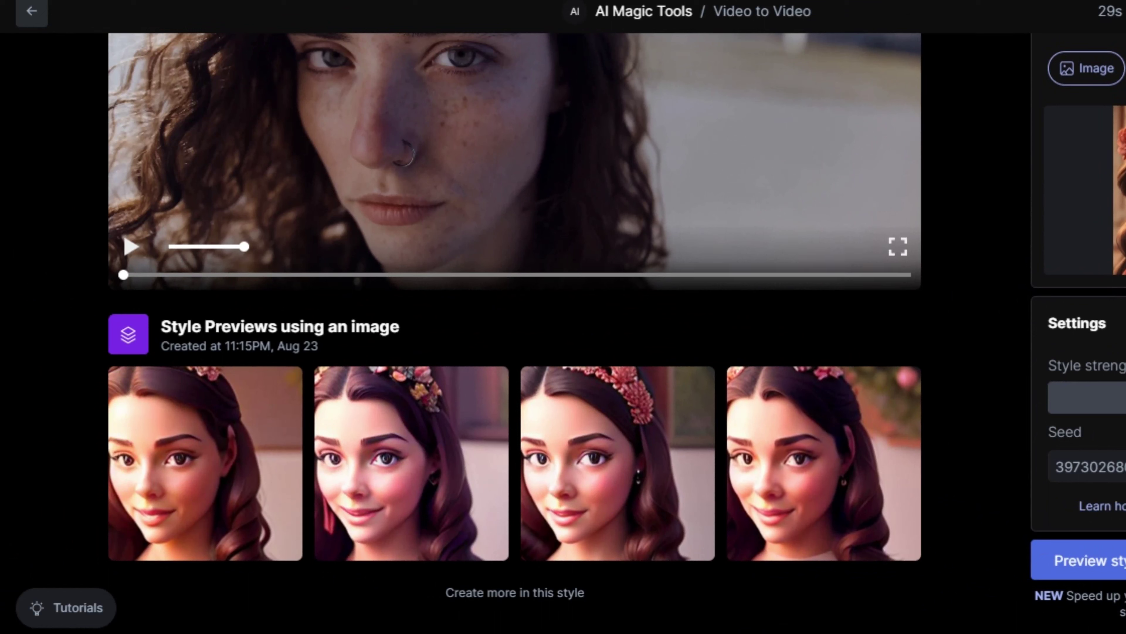
{"action": "mouse_move", "coordinate": [617, 488]}
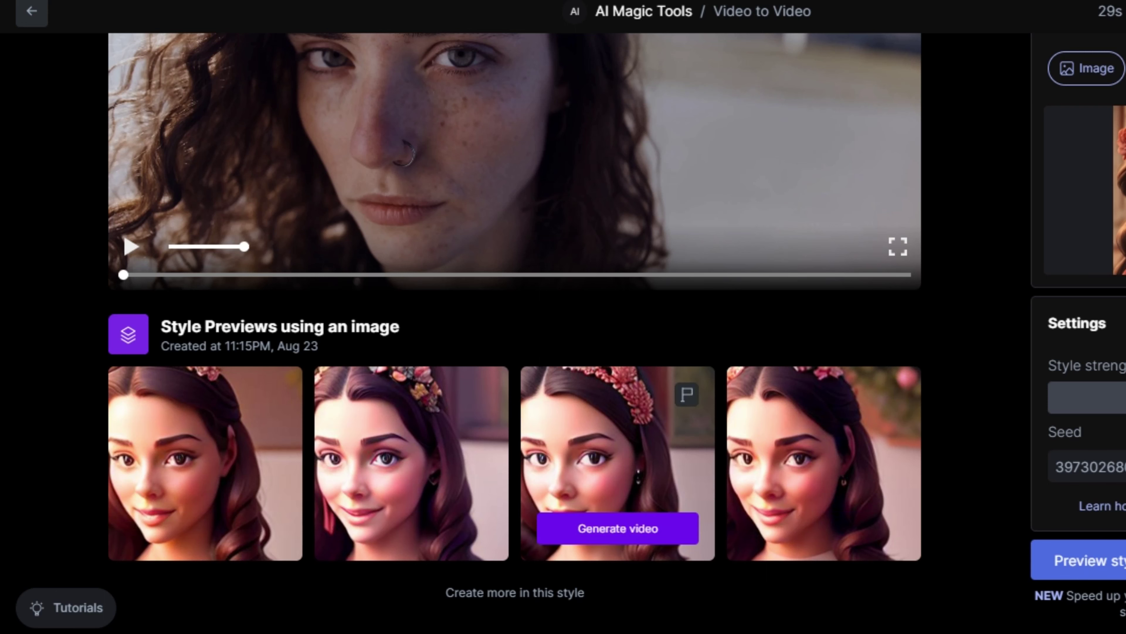
{"action": "mouse_move", "coordinate": [205, 463]}
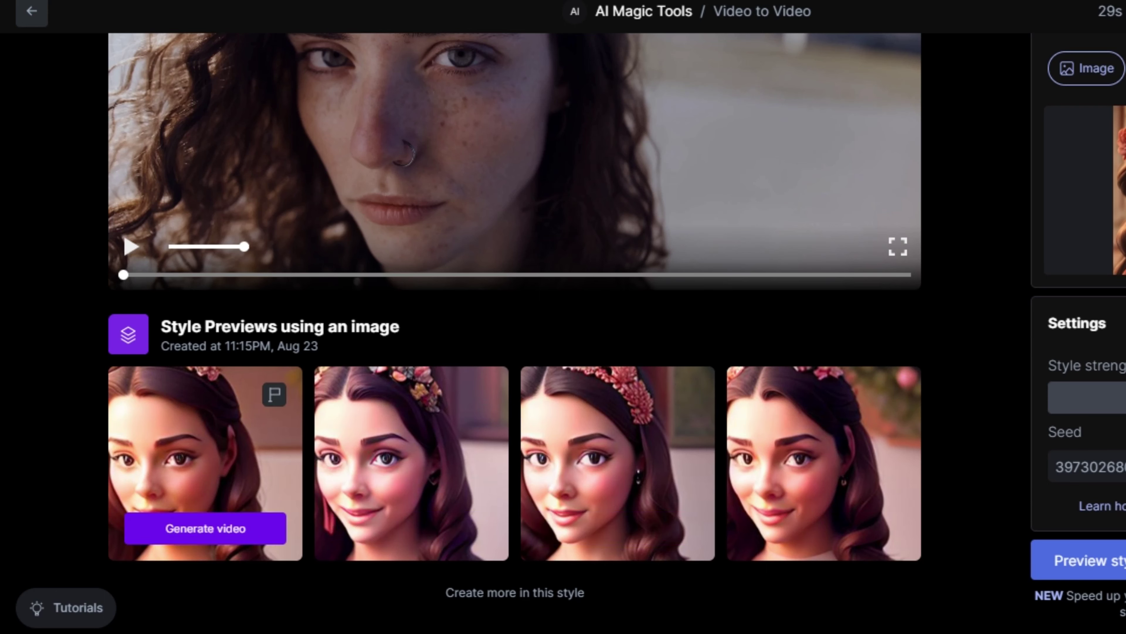
{"action": "mouse_move", "coordinate": [824, 463]}
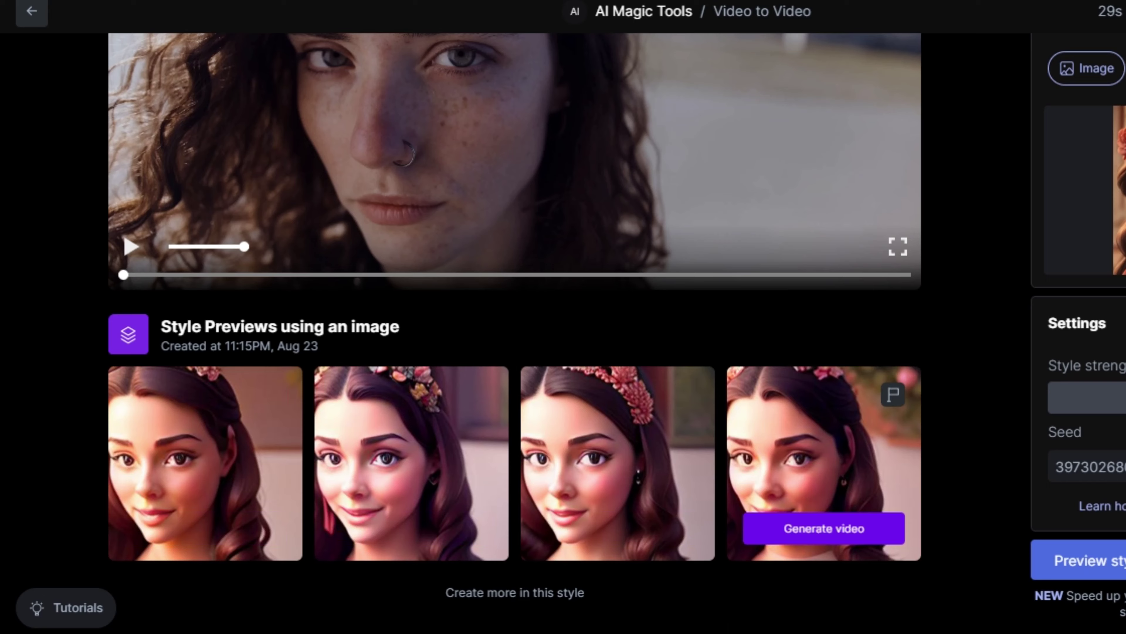
{"action": "left_click", "coordinate": [824, 528]}
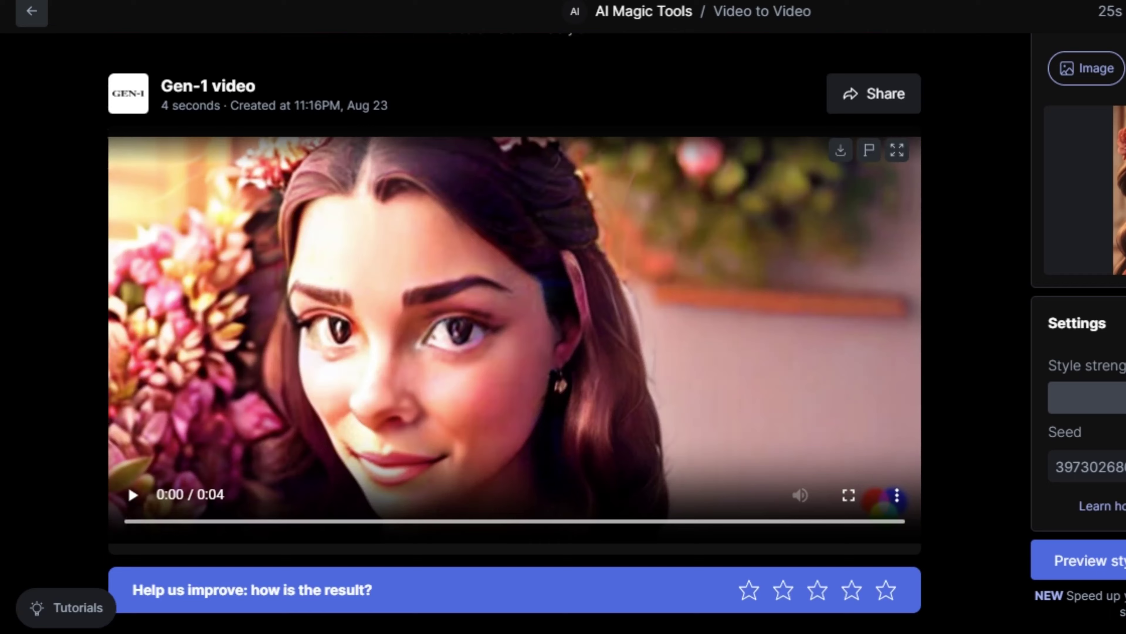
Play back the generated Gen-1 video to examine the result
{"action": "left_click", "coordinate": [132, 495]}
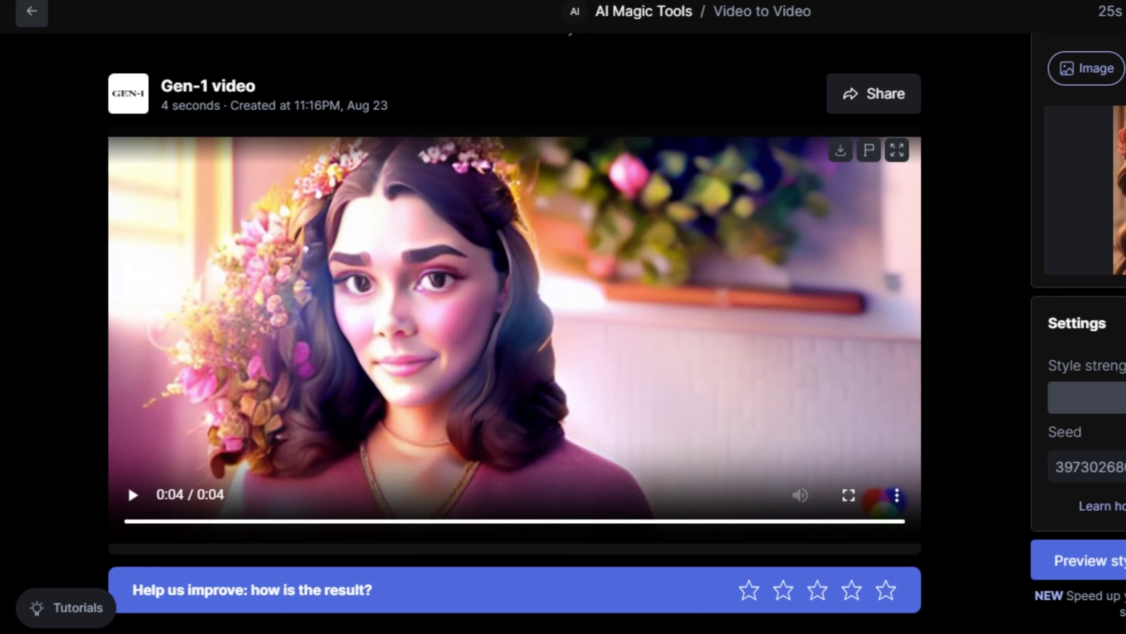
{"action": "key", "text": "space"}
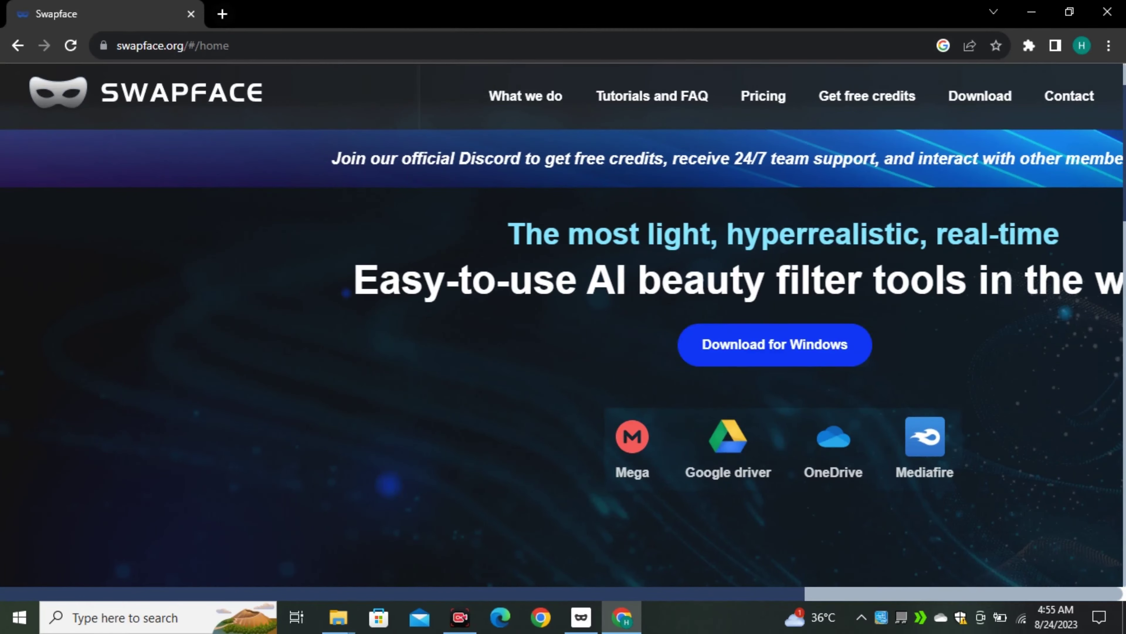
Switch to the Swapface website and highlight its address, swapface.org/#/home
{"action": "left_click_drag", "start_coordinate": [231, 46], "coordinate": [116, 45]}
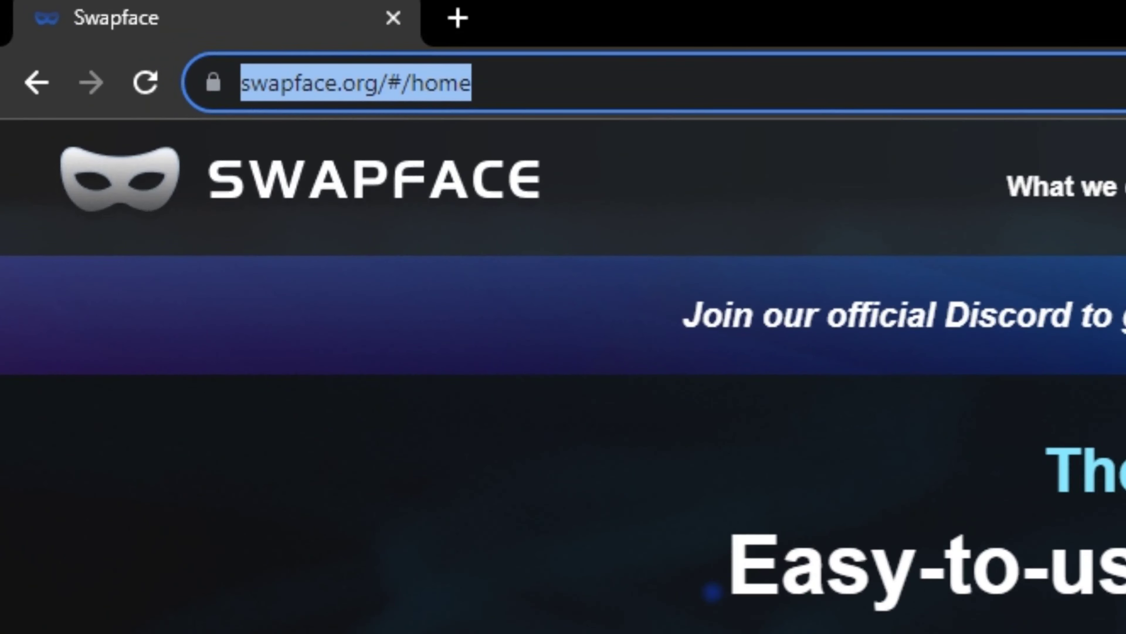
{"action": "left_click", "coordinate": [465, 444]}
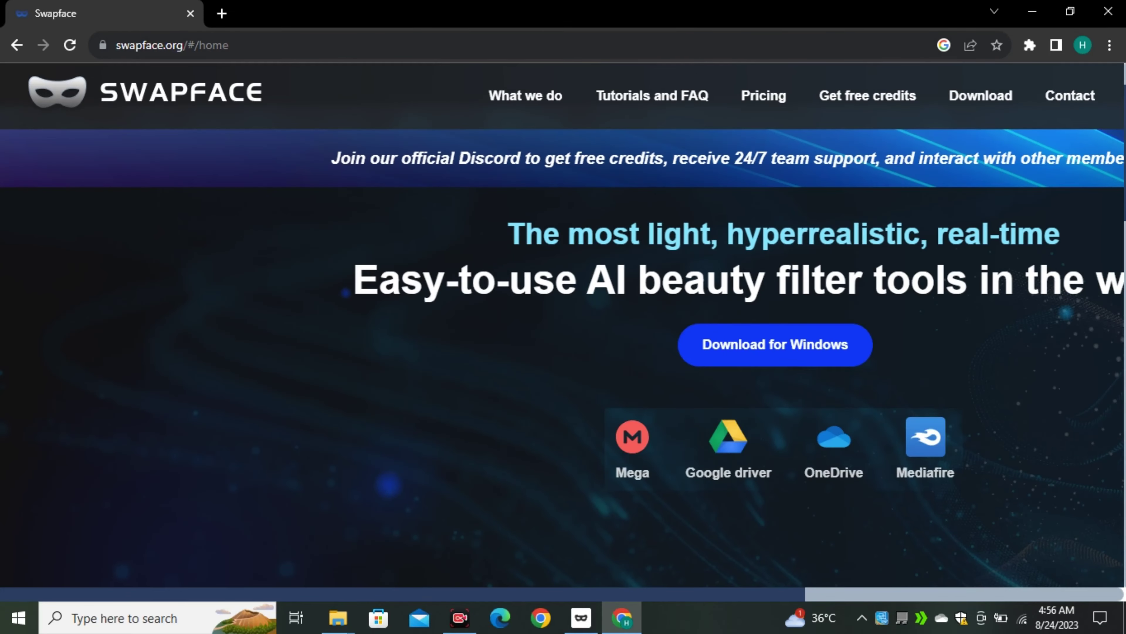
{"action": "left_click_drag", "start_coordinate": [230, 46], "coordinate": [116, 45]}
{"action": "left_click", "coordinate": [249, 276]}
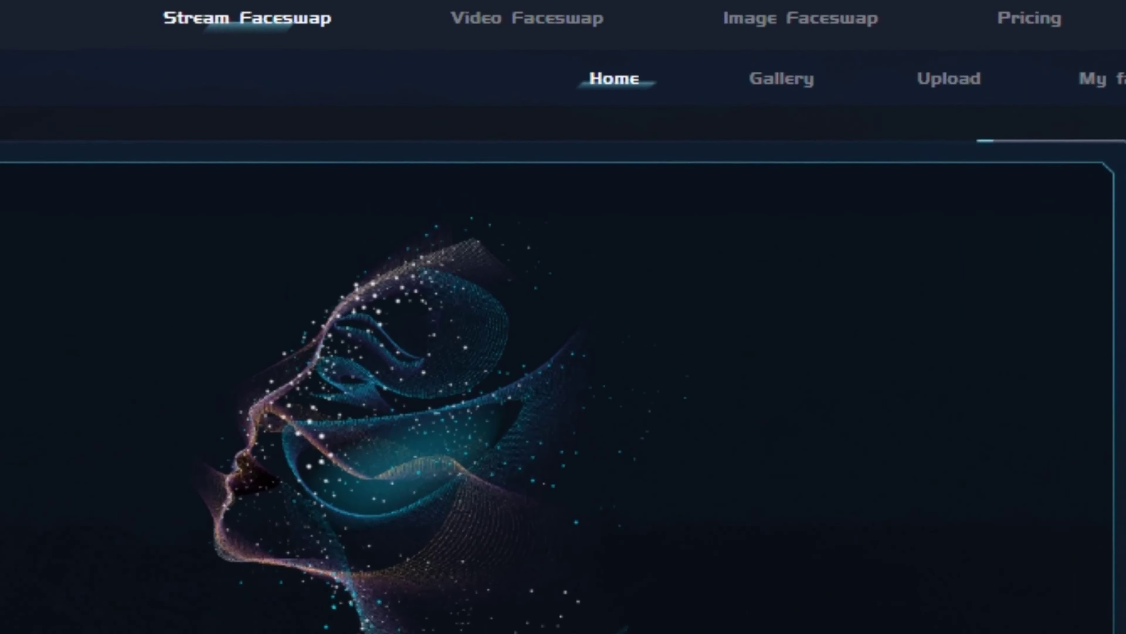
In the Swapface desktop app, open Video Faceswap and load the Gen-1 production_id-459491 video
{"action": "left_click", "coordinate": [397, 17]}
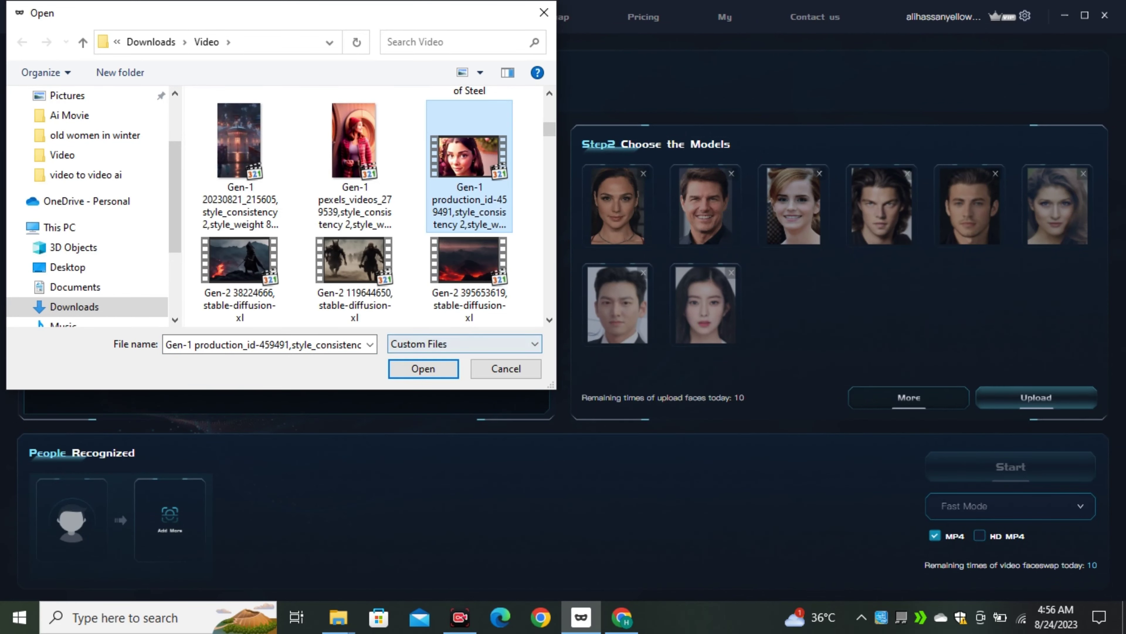
{"action": "left_click", "coordinate": [423, 368]}
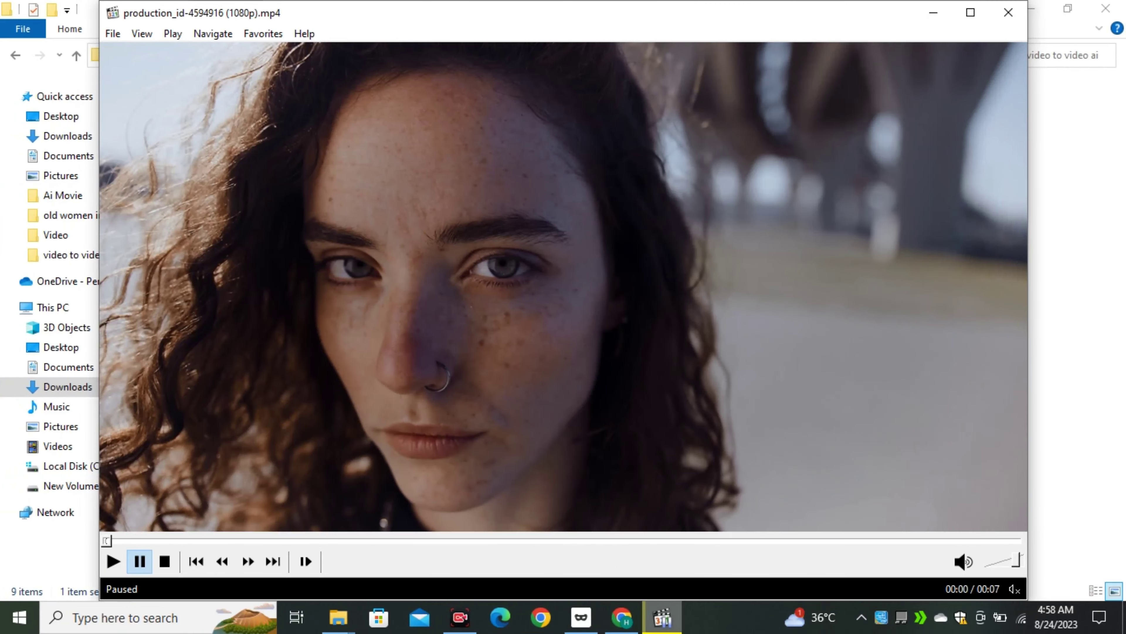
{"action": "key", "text": "space"}
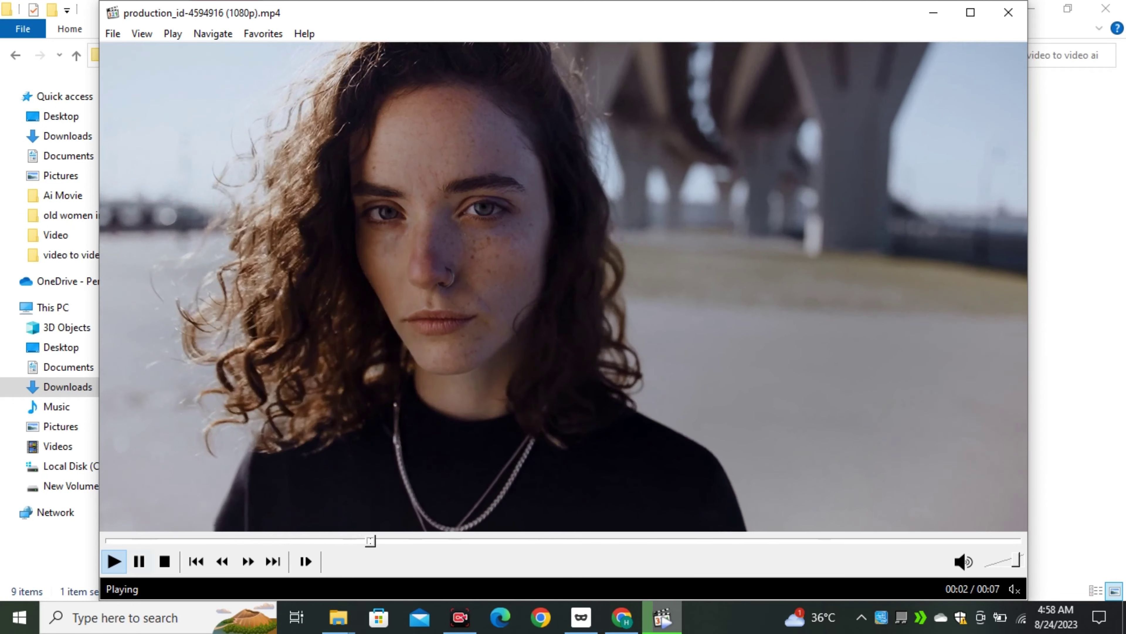
{"action": "key", "text": "space"}
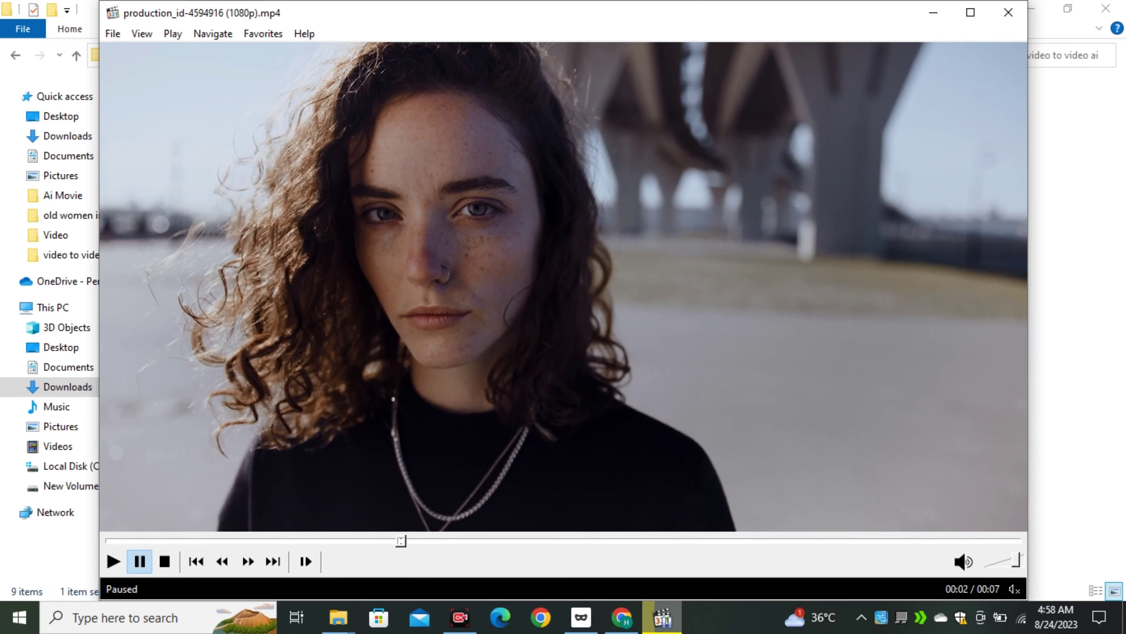
{"action": "left_click", "coordinate": [113, 33]}
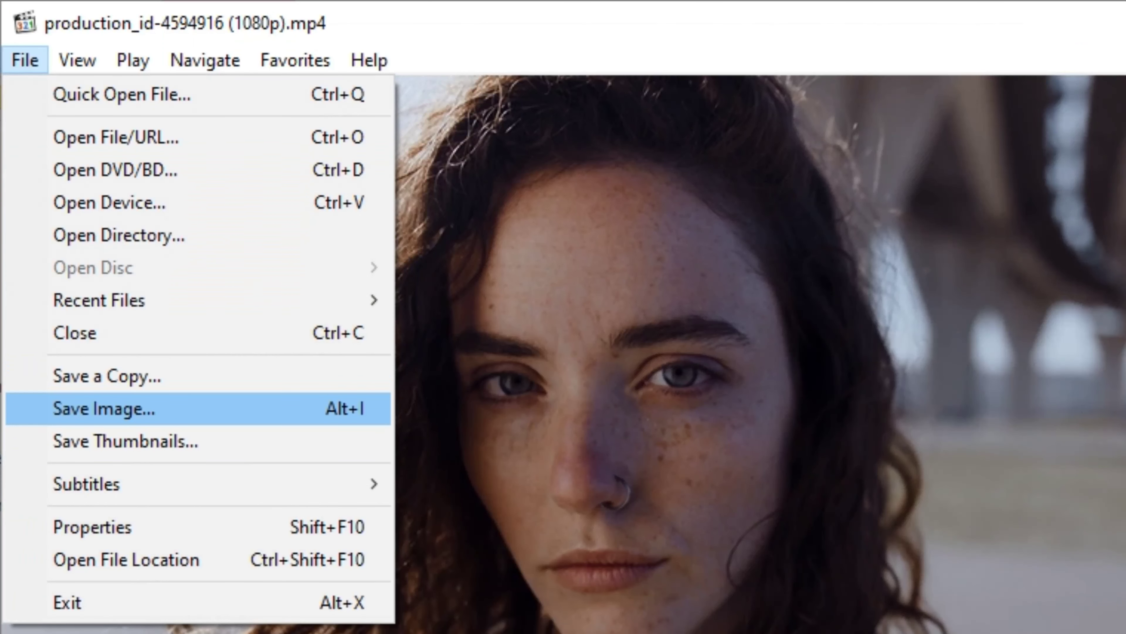
{"action": "left_click", "coordinate": [156, 226]}
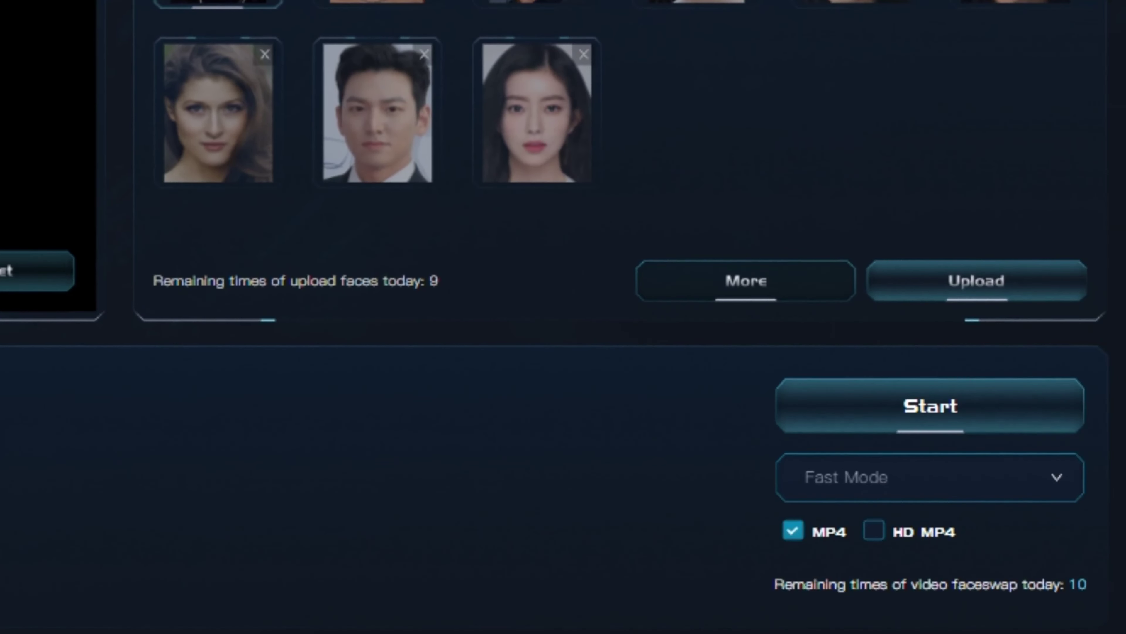
In Swapface, set the video faceswap mode to Fast Mode
{"action": "left_click", "coordinate": [931, 478]}
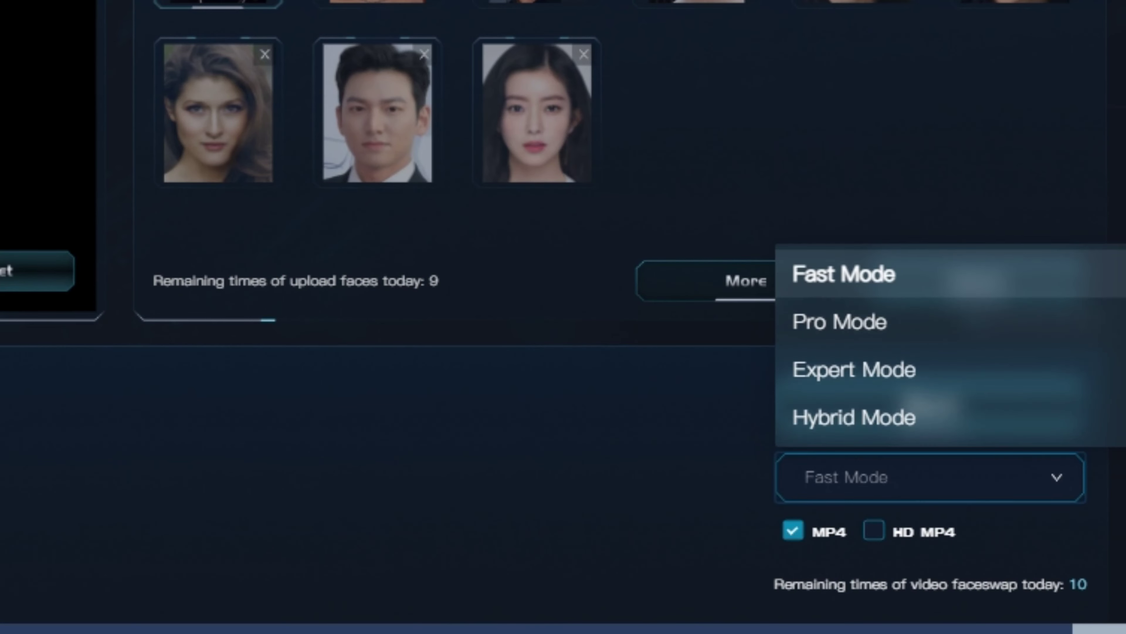
{"action": "left_click", "coordinate": [845, 274]}
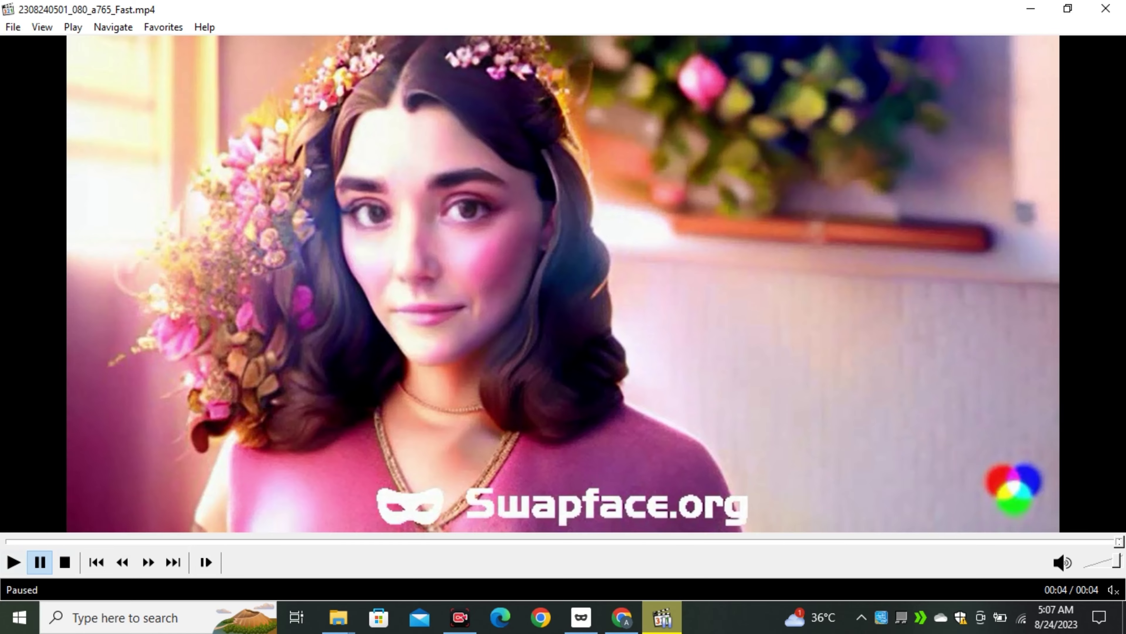
{"action": "left_click", "coordinate": [13, 561]}
{"action": "left_click", "coordinate": [14, 562]}
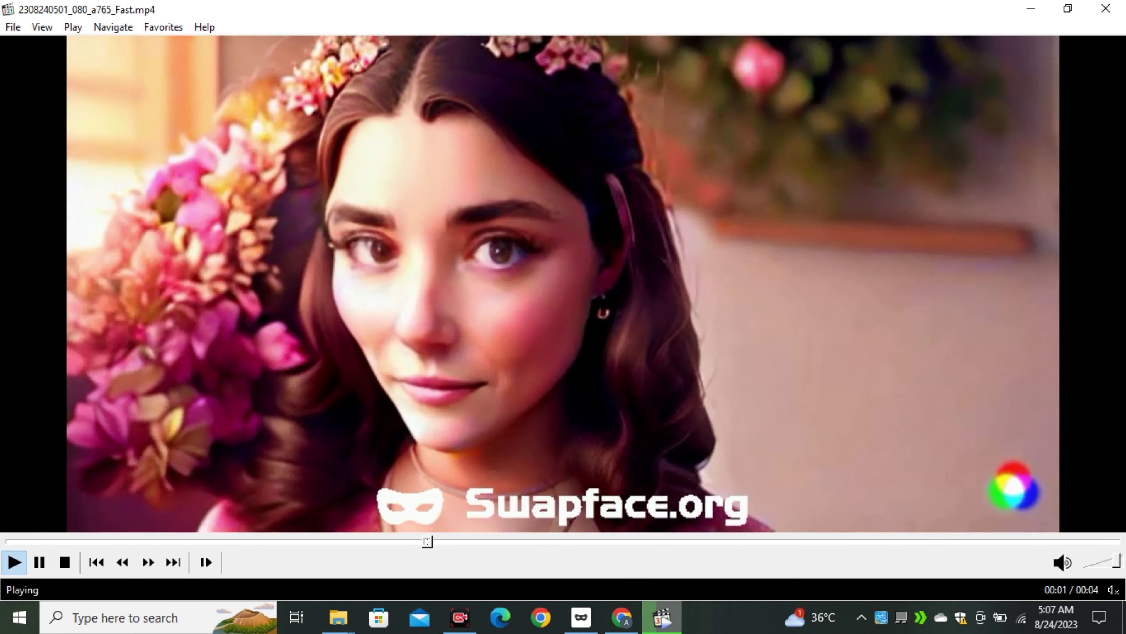